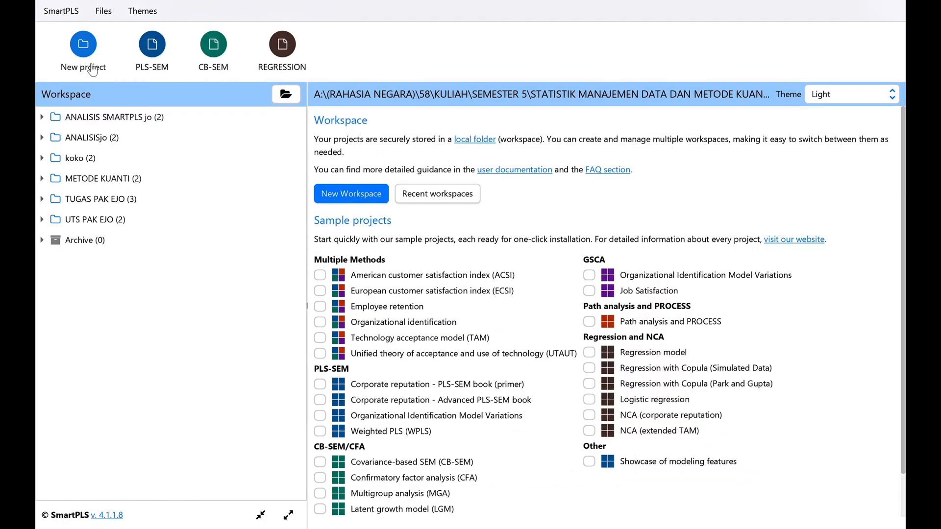
Step: Create a project named SIMULASI, import the DATA SIMULASI data file into it, and return to the workspace
click(86, 51)
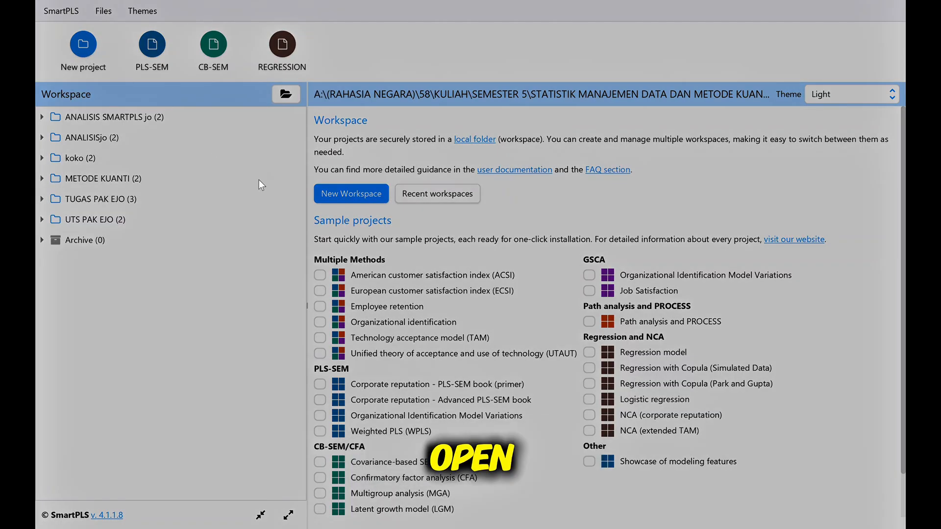
key(Return)
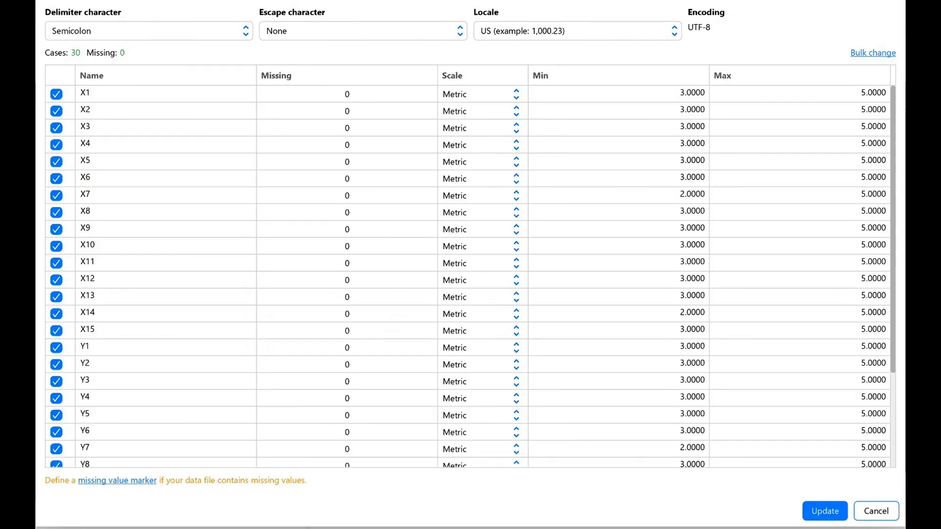
click(816, 514)
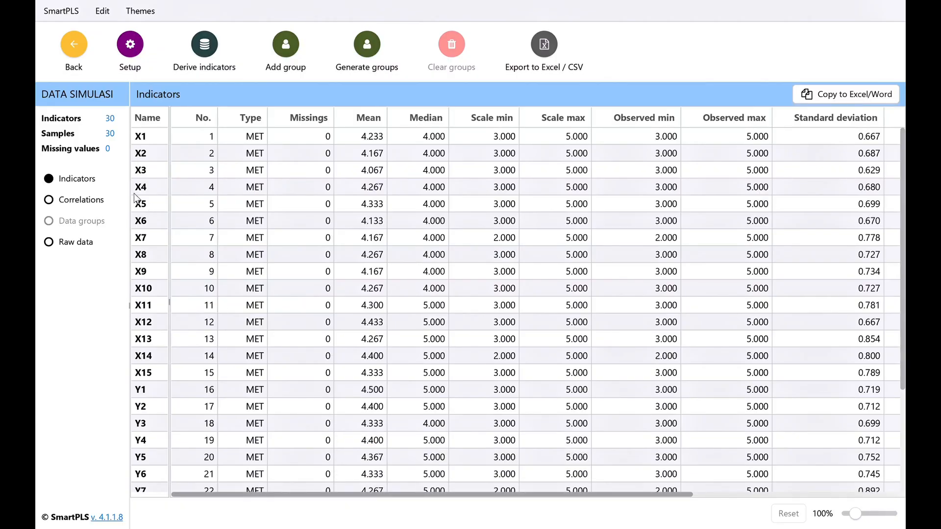
click(78, 53)
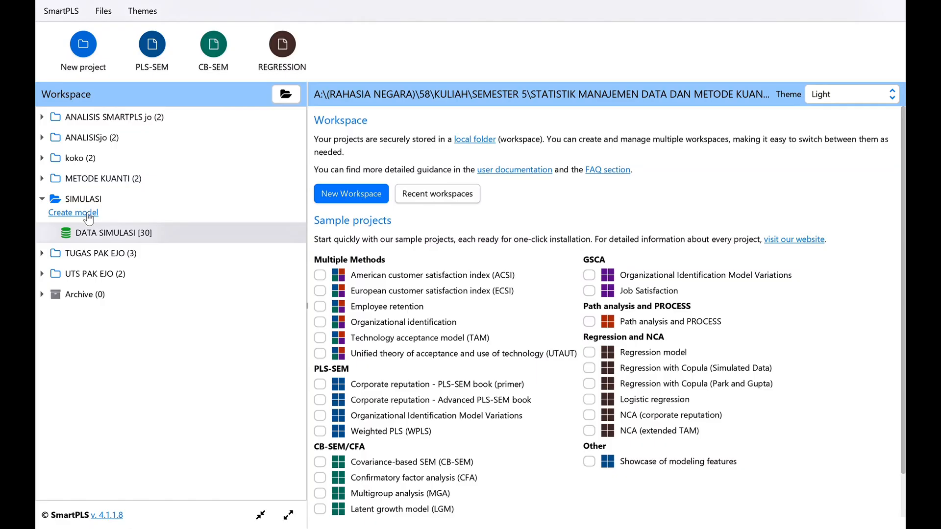
Step: Create the PLS-SEM model SIMULASI PLS and place latent variables X and Y on opposite sides of the canvas
click(83, 212)
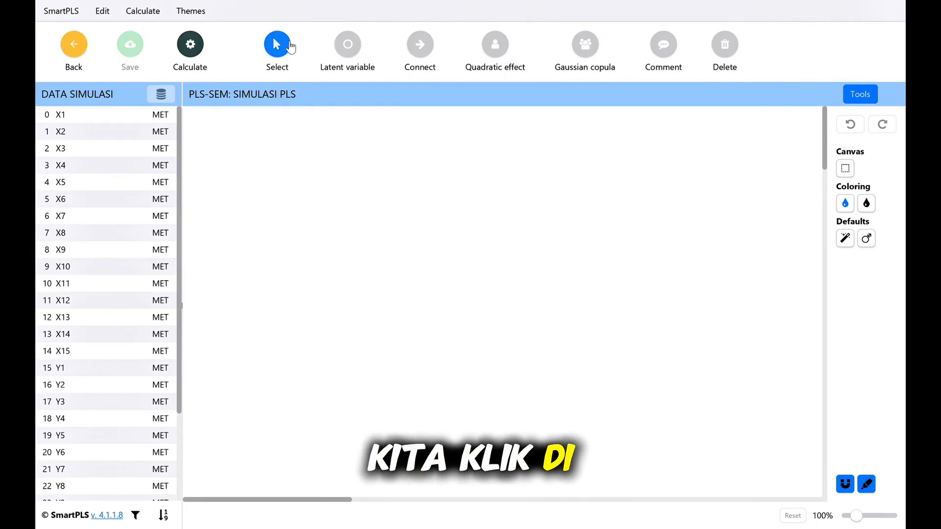
click(348, 45)
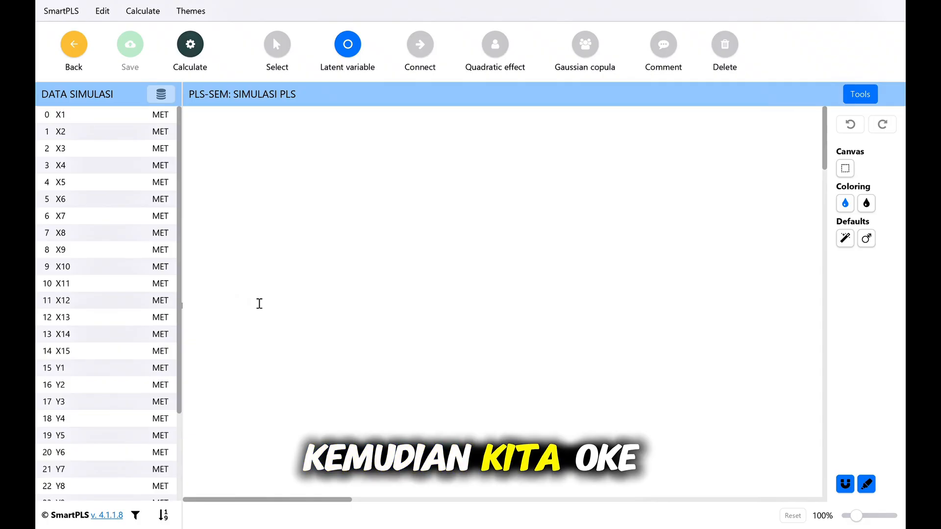
click(310, 334)
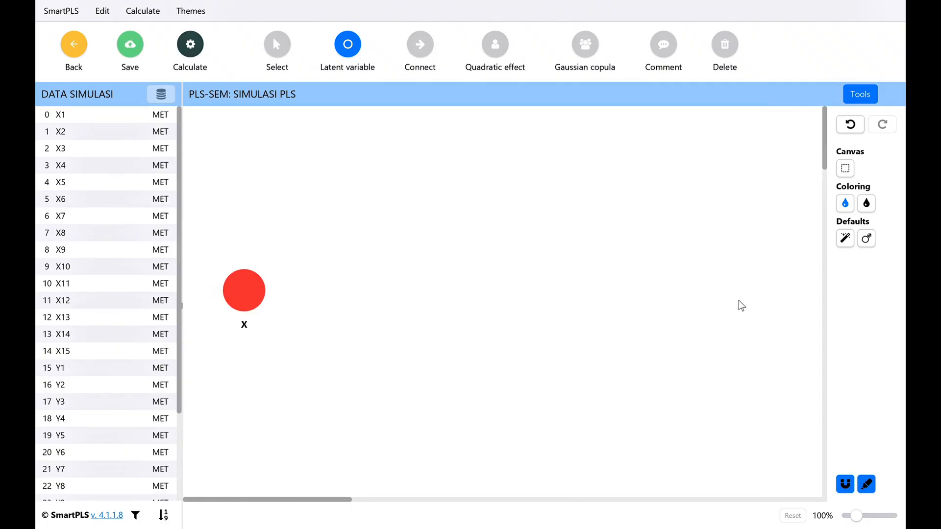
click(761, 311)
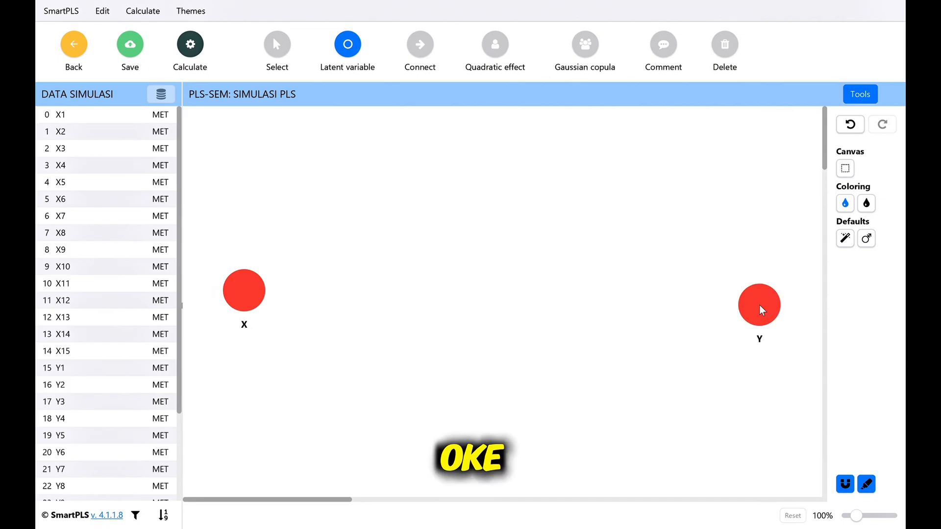
Step: Assign indicators X1 through X15 to the latent variable X
click(102, 119)
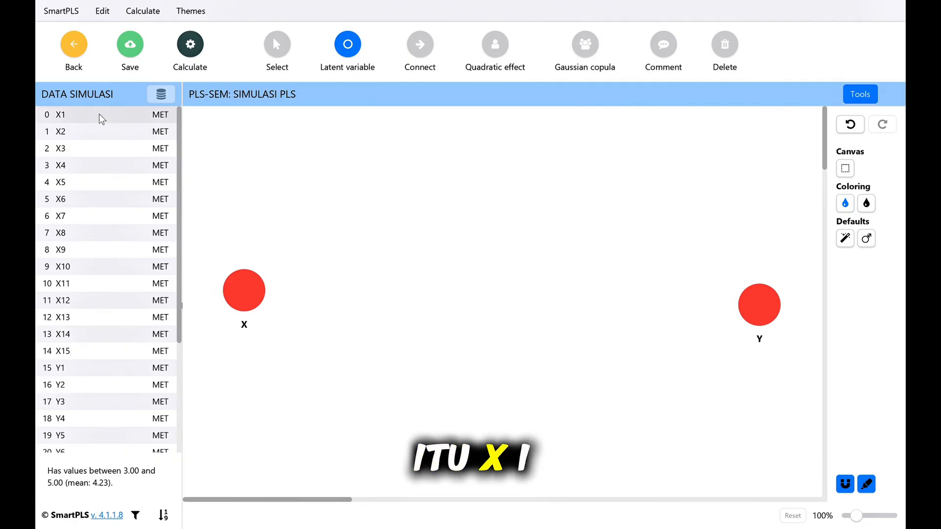
key(shift+Down)
key(shift+Down)
key(shift+Down)
key(shift+Down)
key(shift+Down)
key(shift+Down)
key(shift+Down)
key(shift+Down)
key(shift+Down)
key(shift+Down)
key(shift+Down)
key(shift+Down)
key(shift+Down)
key(shift+Down)
key(shift+Down)
key(shift+Down)
key(shift+Down)
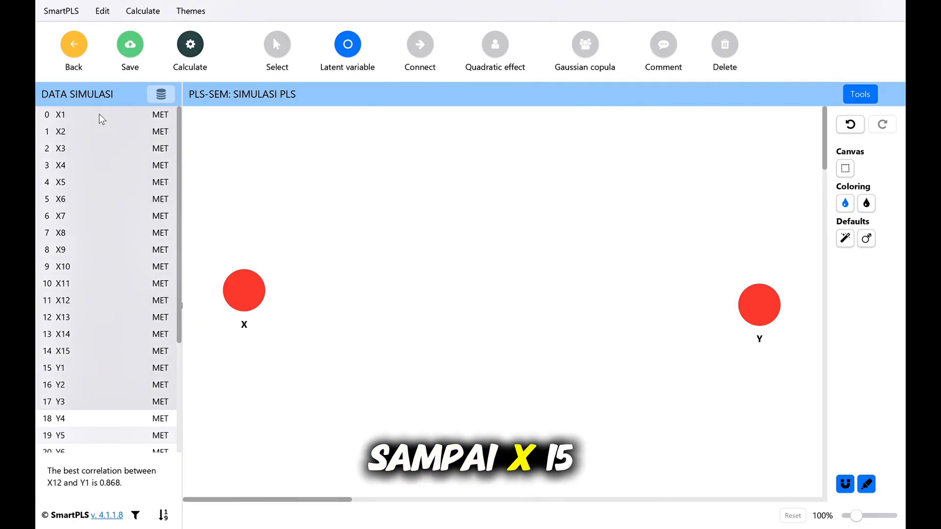
key(shift+Up)
key(shift+Up)
key(shift+Up)
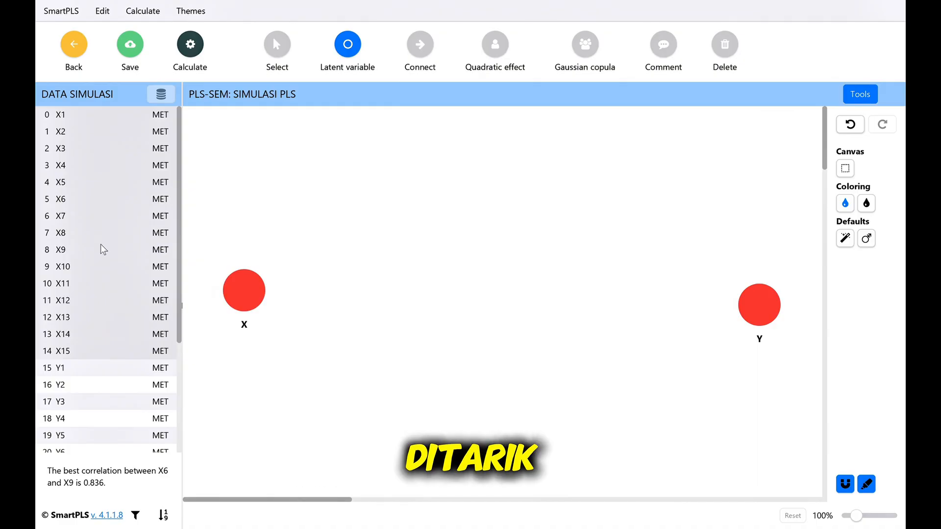
drag(98, 248, 243, 287)
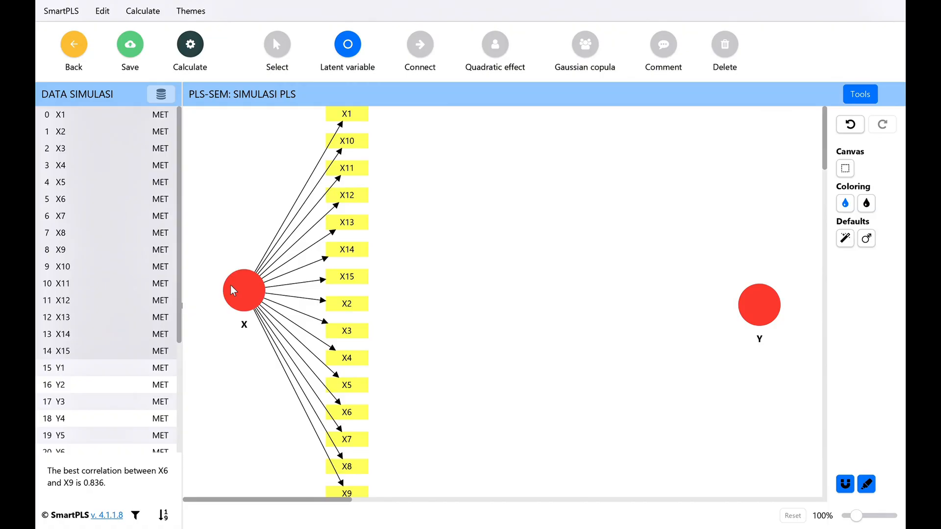
Step: Arrange X's indicators in numerical order on its outer side and shift the whole construct slightly inward
click(277, 44)
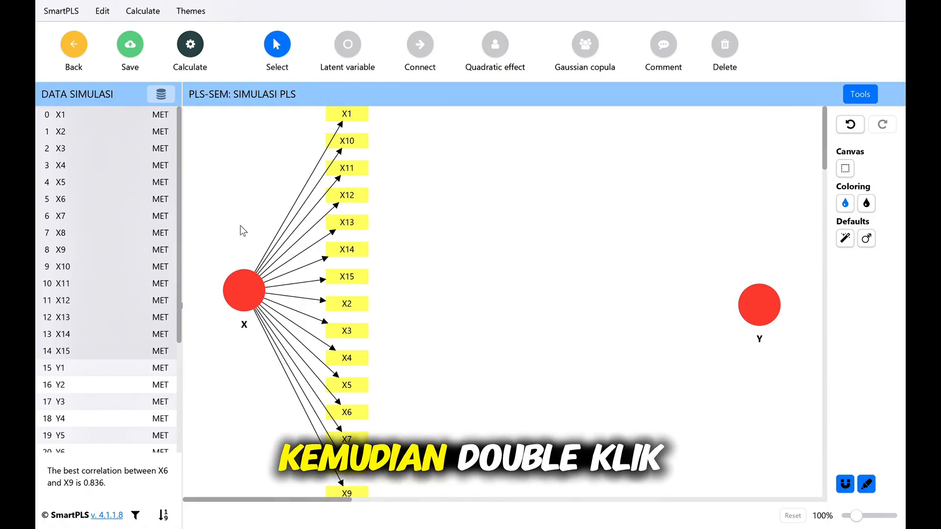
double_click(243, 290)
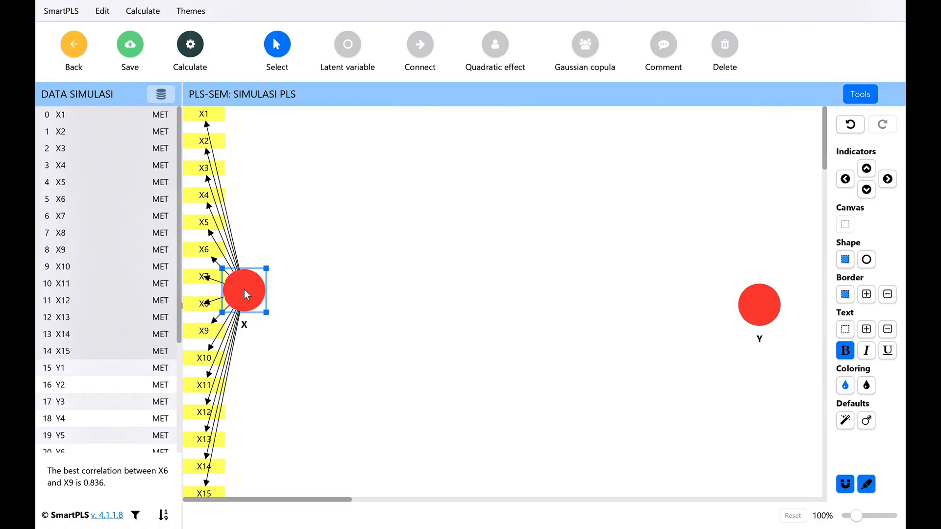
drag(244, 290, 276, 292)
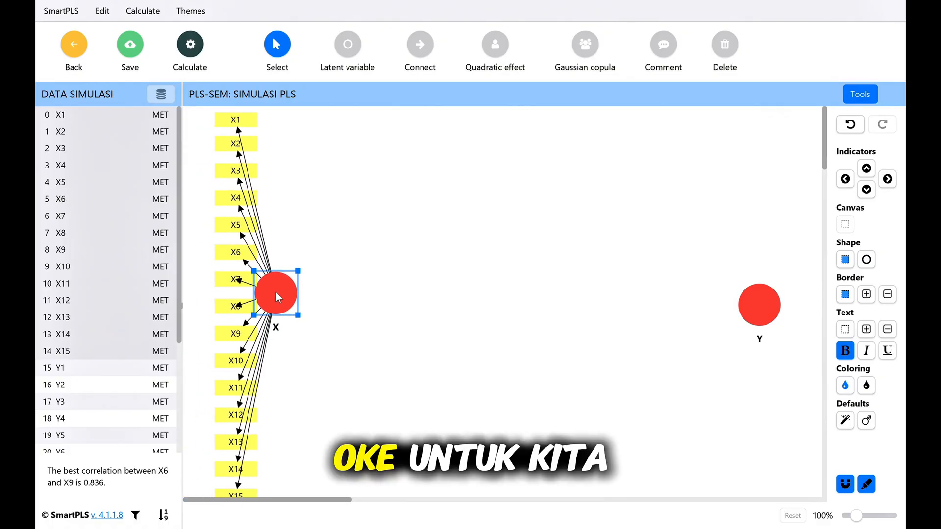
Step: Assign indicators Y1 through Y15 to the latent variable Y
click(122, 370)
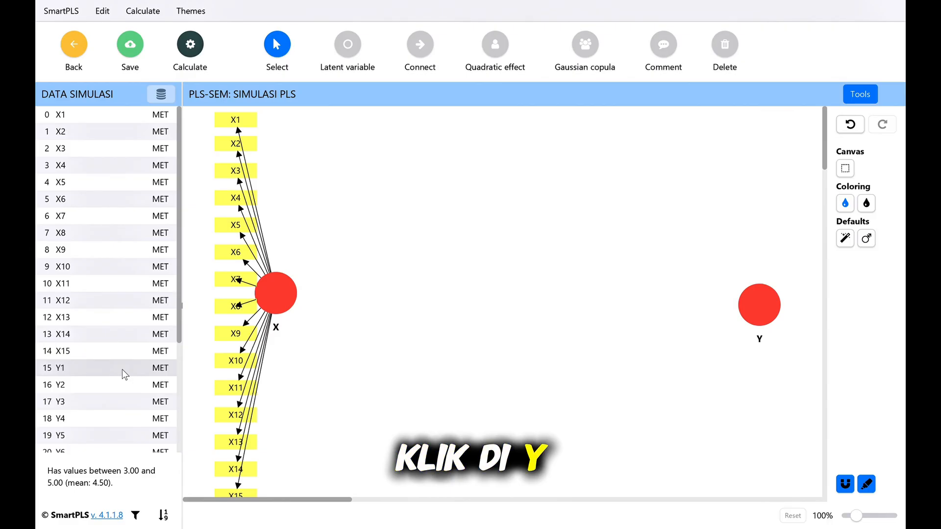
key(shift+Down)
key(shift+Down)
key(shift+Down)
key(shift+Down)
key(shift+Down)
key(shift+Down)
key(shift+Down)
key(shift+Down)
key(shift+Down)
key(shift+Down)
key(shift+Down)
key(shift+Down)
key(shift+Down)
key(shift+Down)
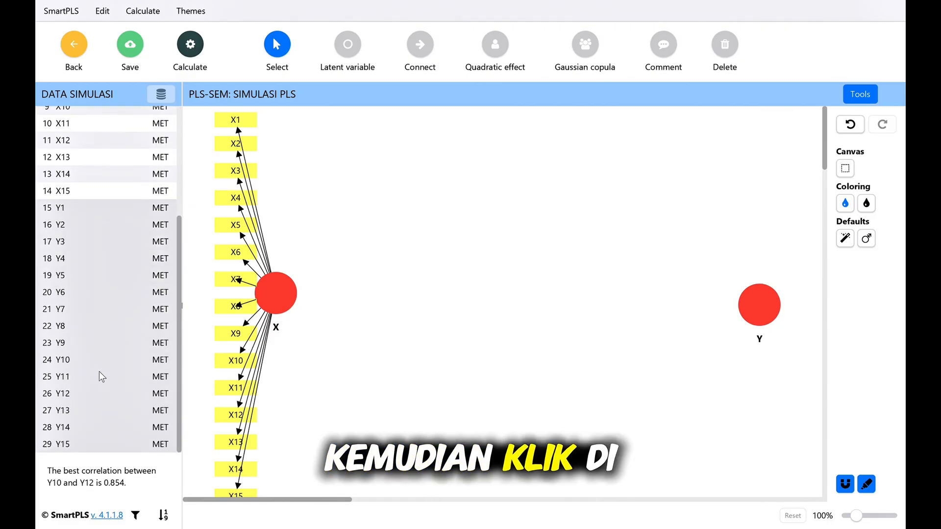
drag(101, 376, 636, 323)
drag(751, 311, 755, 309)
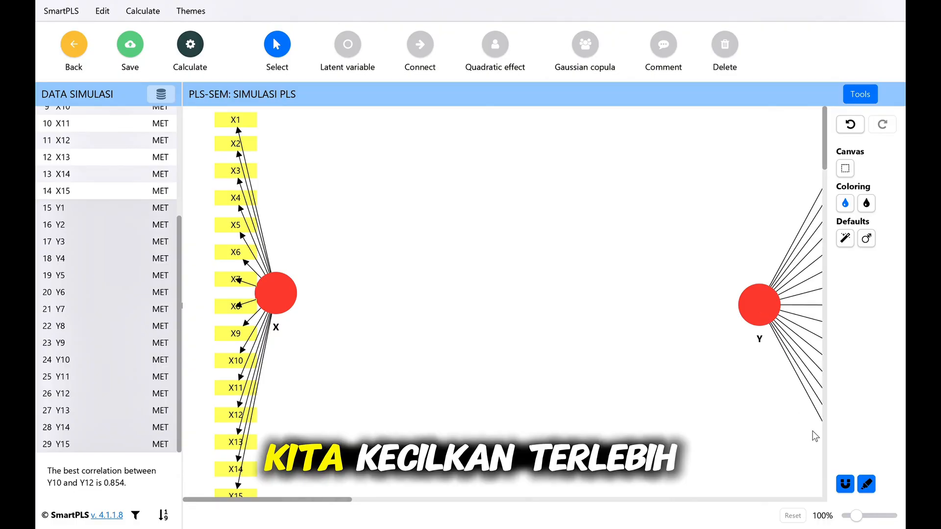
Step: Move construct Y inward level with X and arrange its indicators in numerical order
drag(855, 517, 855, 517)
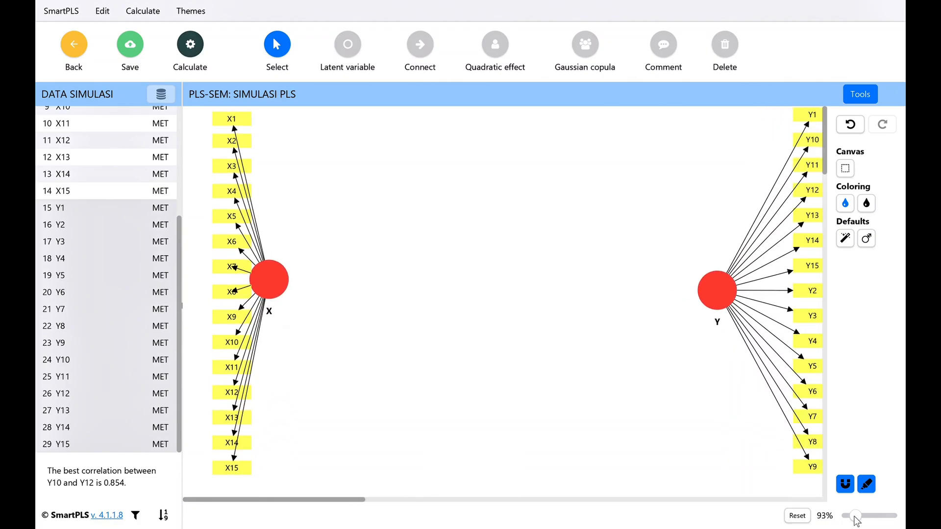
drag(721, 303, 703, 295)
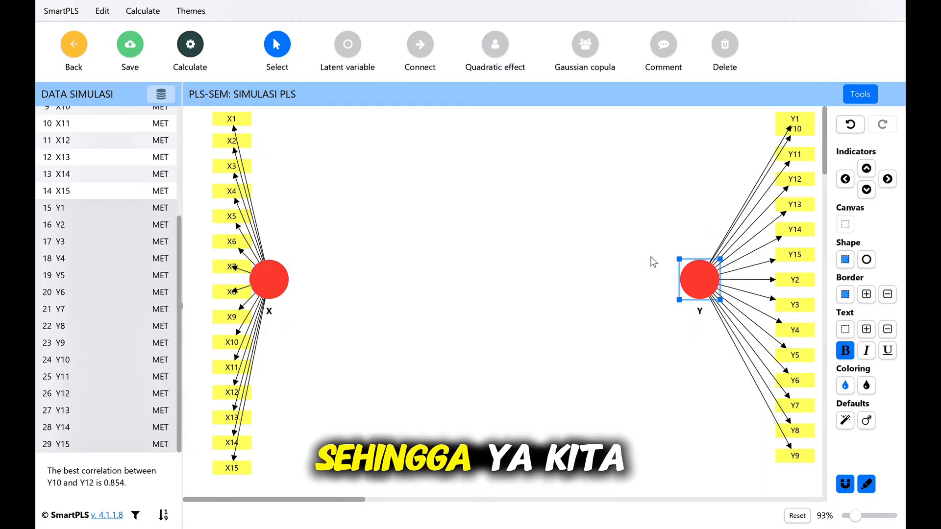
double_click(699, 285)
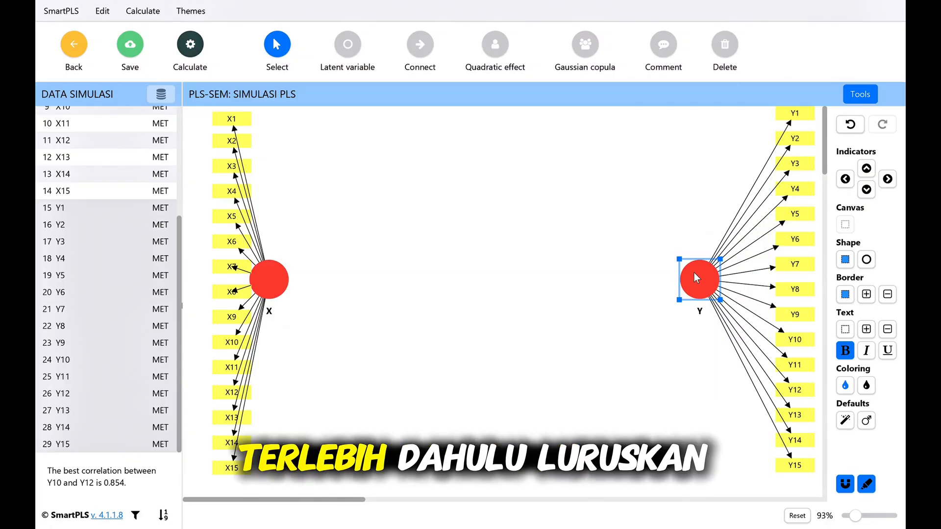
drag(696, 277, 697, 279)
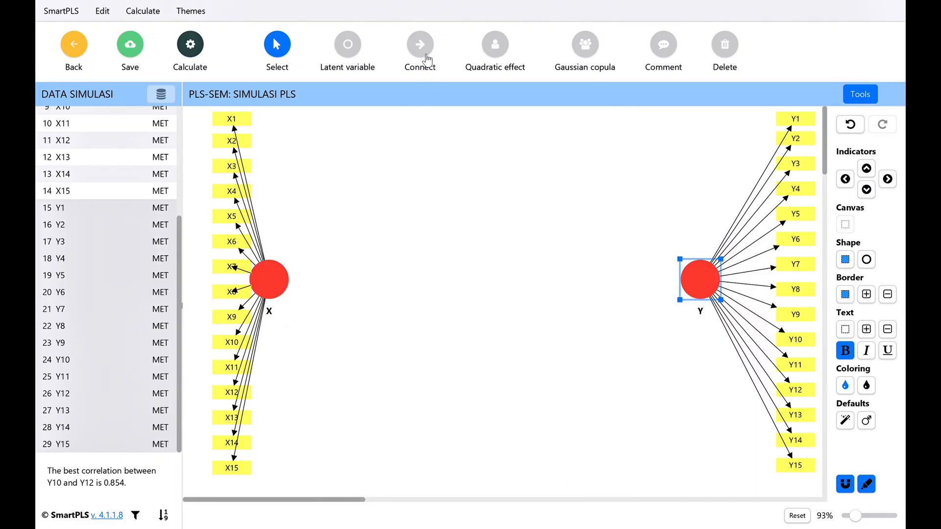
Step: Connect the latent variable X to Y with a structural path
click(423, 55)
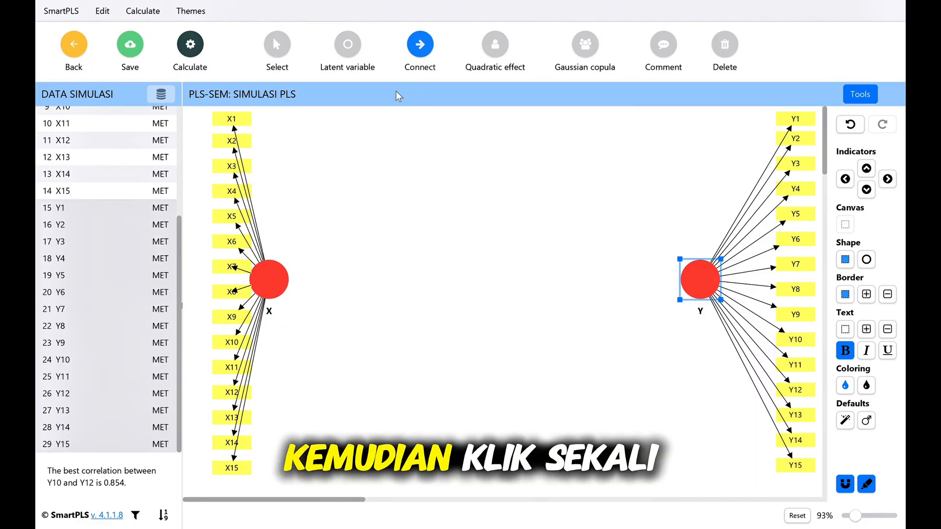
click(270, 290)
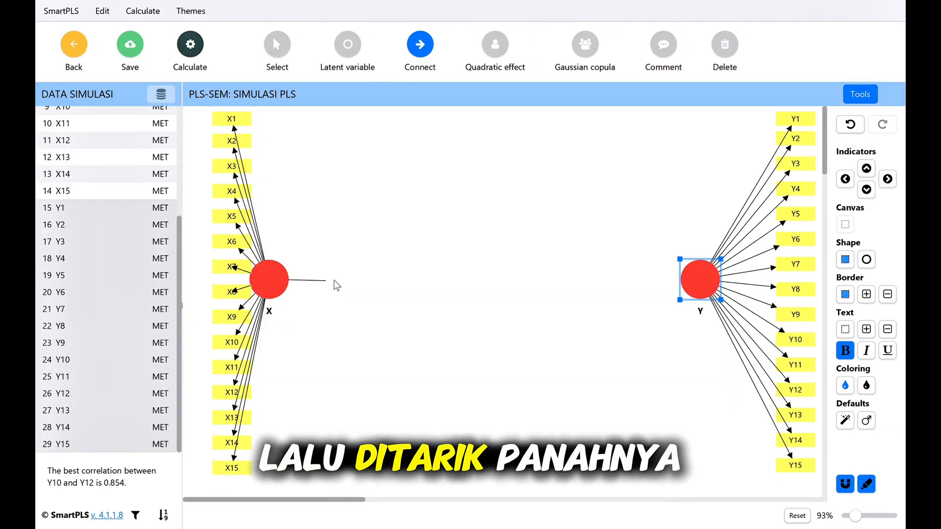
click(699, 286)
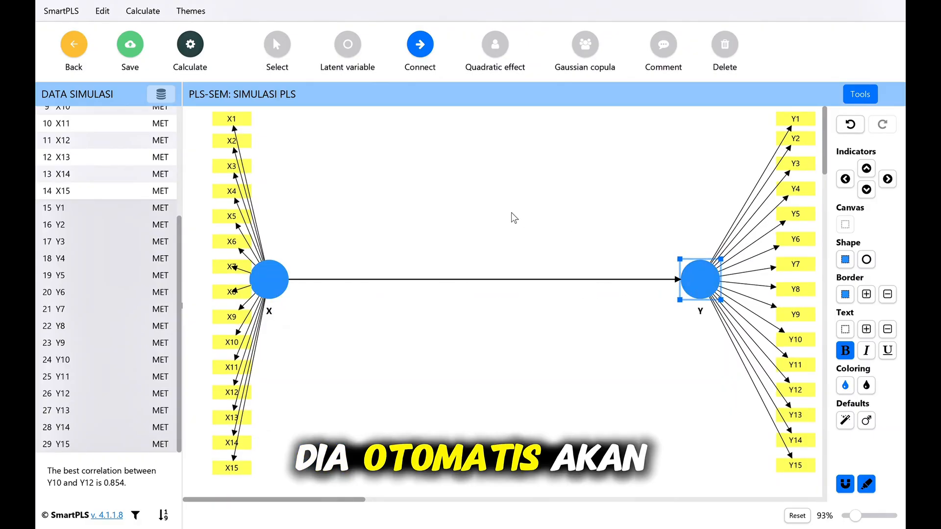
click(282, 47)
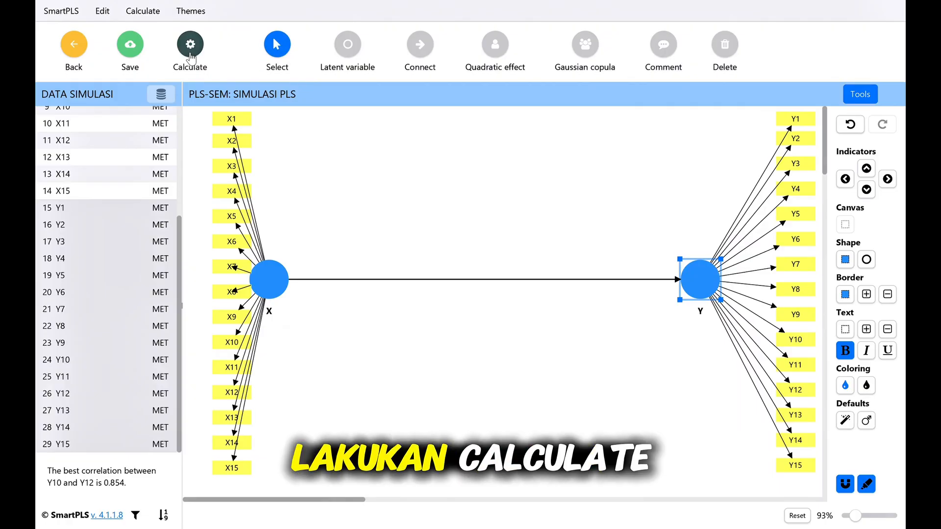
Step: Calculate the model with the standard PLS-SEM algorithm
click(190, 44)
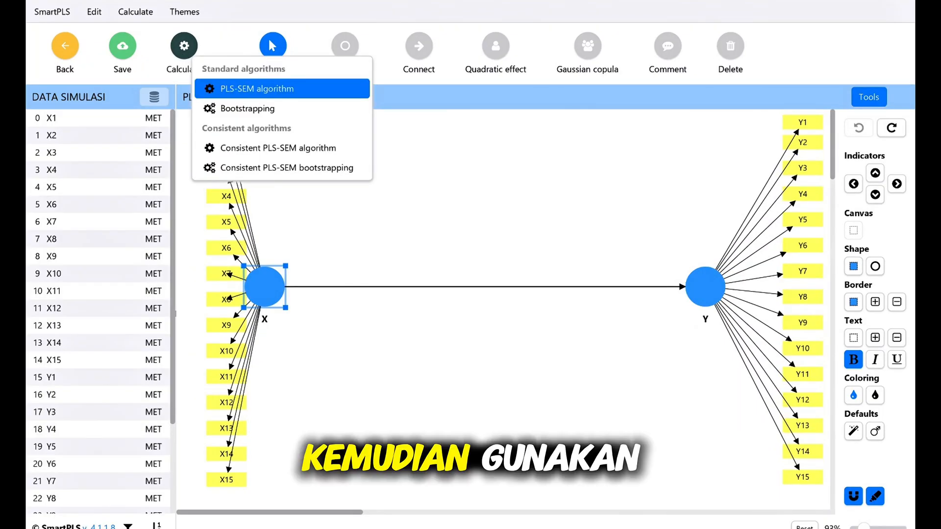
click(257, 88)
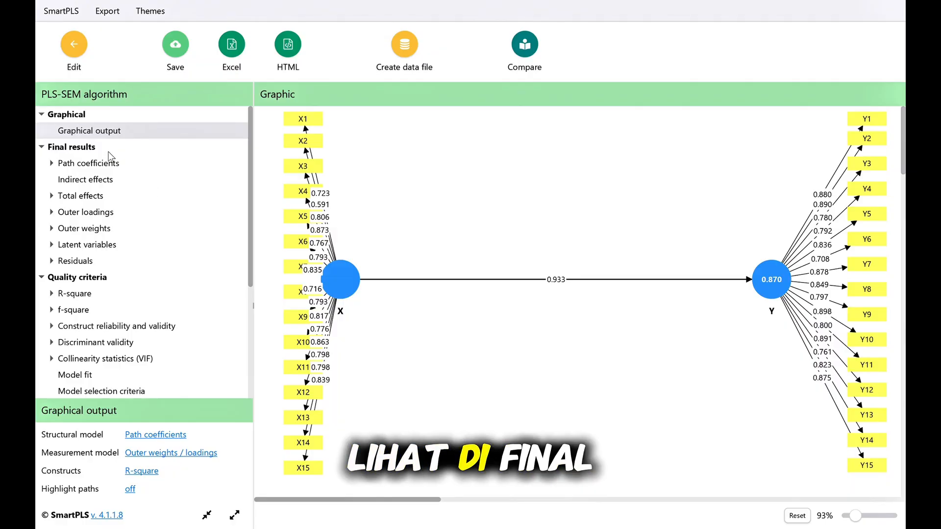
Step: Examine the outer loadings matrix for all X and Y indicators, checking for low loadings
click(73, 212)
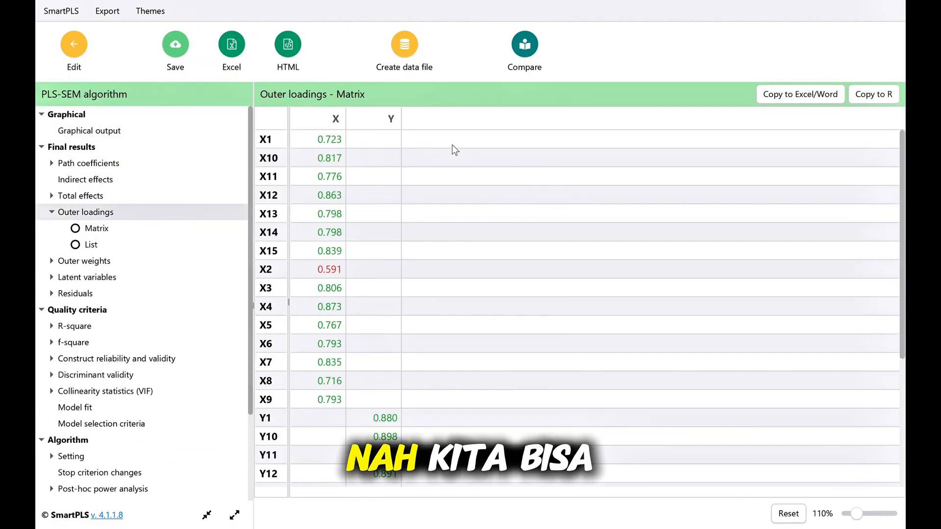
scroll(466, 235, down, 2)
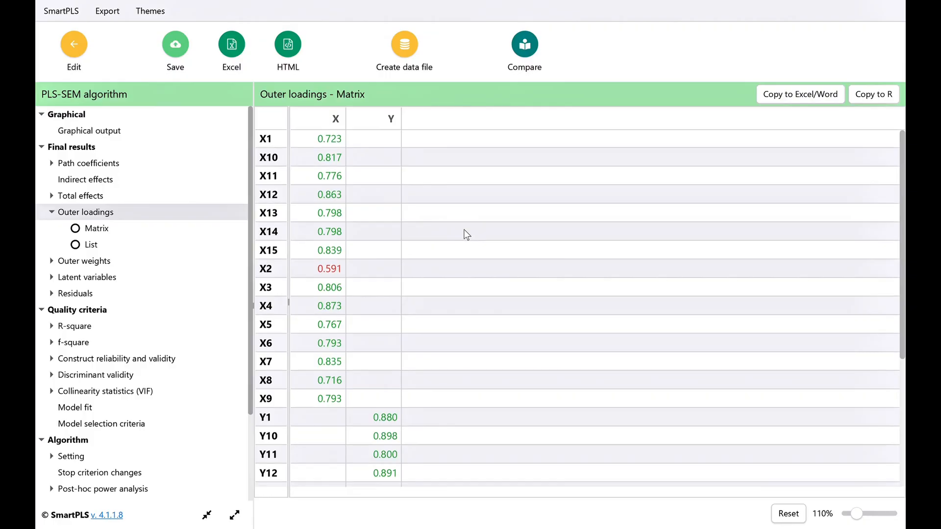
scroll(466, 235, up, 2)
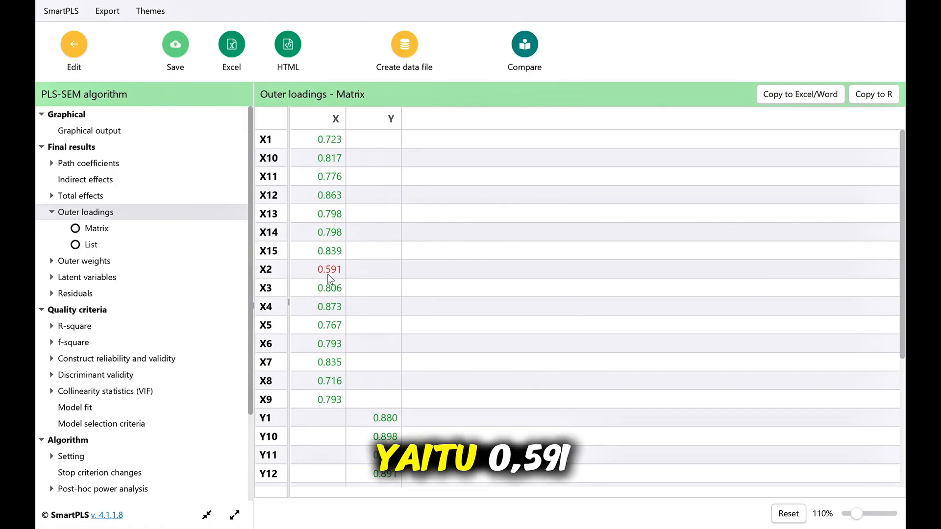
scroll(357, 273, down, 5)
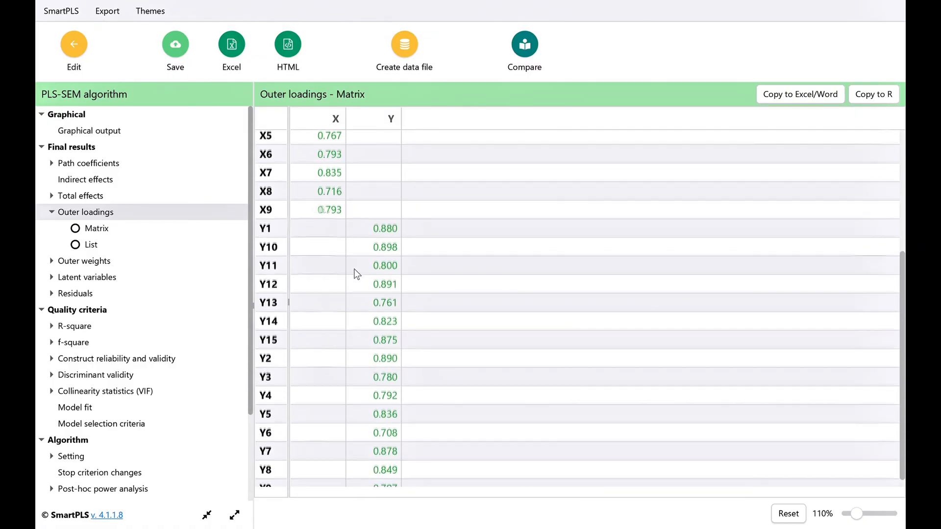
scroll(357, 273, up, 3)
scroll(357, 273, up, 3)
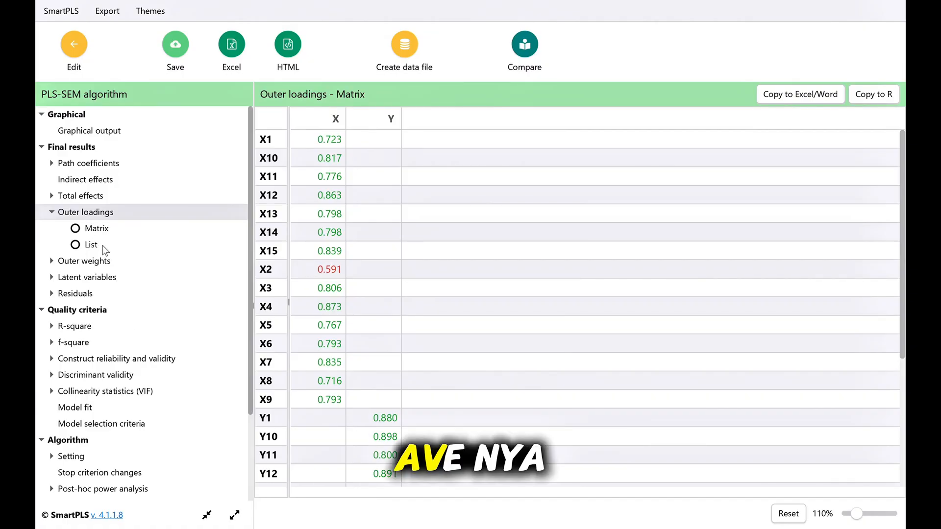
Step: Review the construct reliability and validity overview and the average variance extracted (AVE) bar chart
click(93, 359)
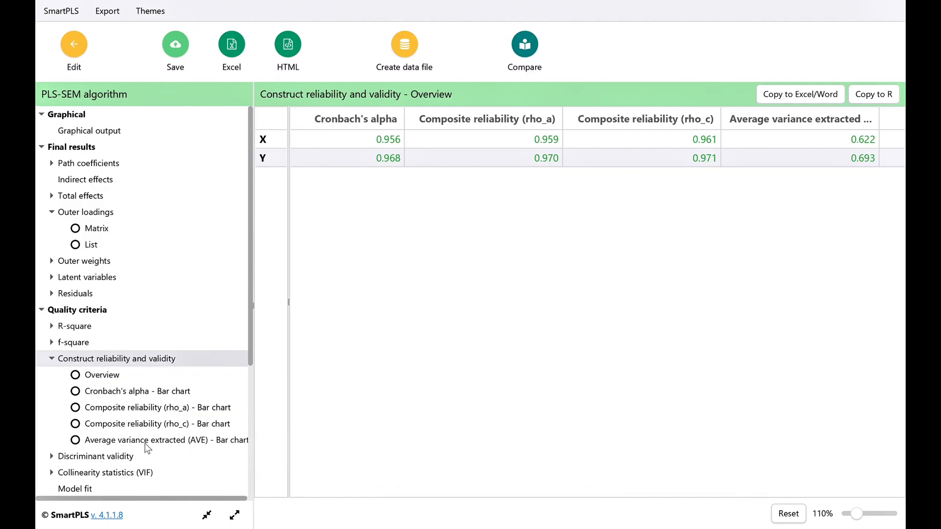
click(179, 444)
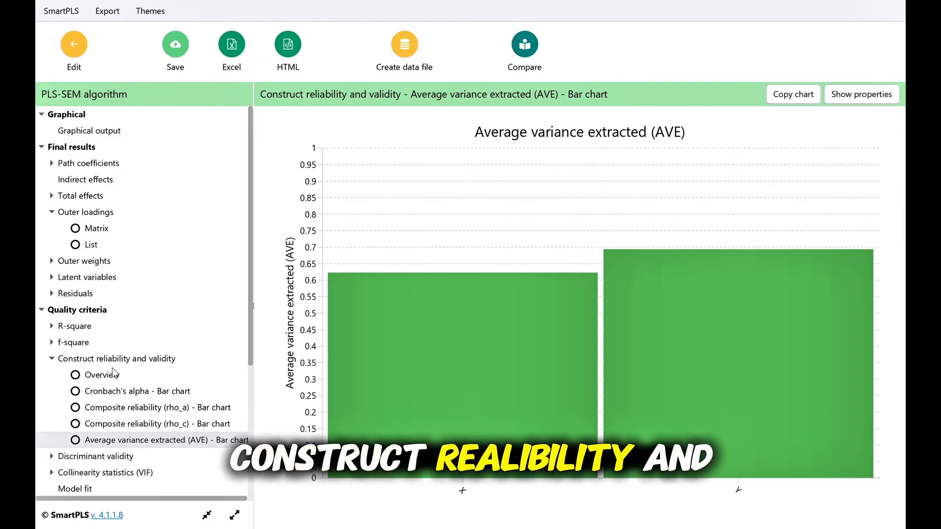
Step: Review the Cronbach's alpha bar chart and the discriminant validity heterotrait-monotrait ratio (HTMT) matrix
click(156, 392)
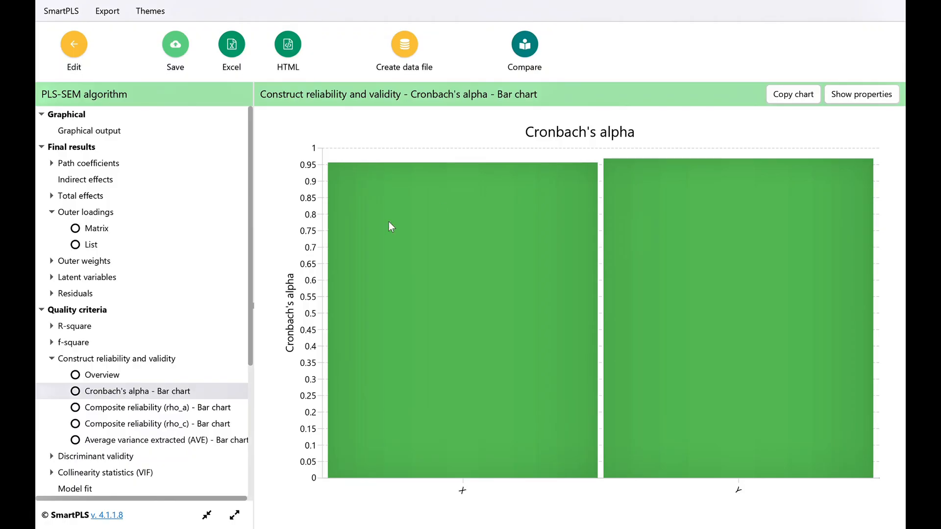
scroll(183, 391, down, 3)
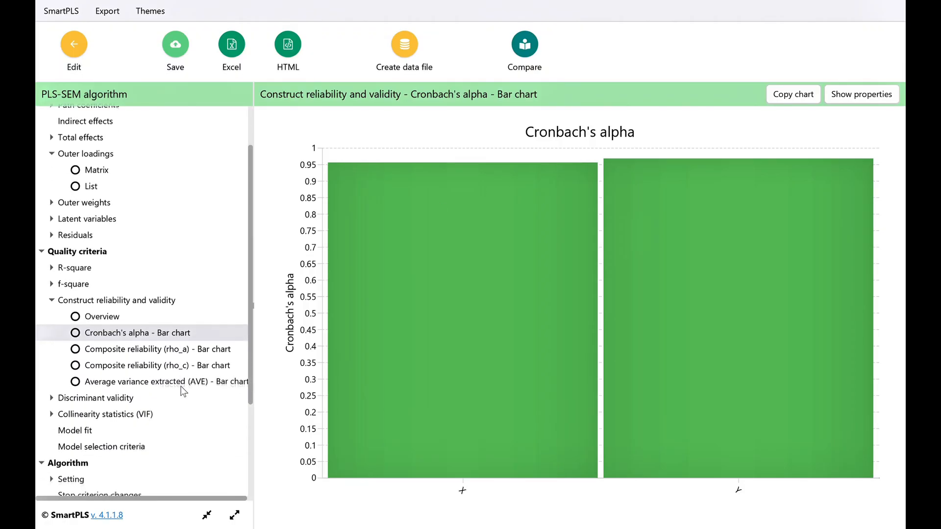
click(127, 384)
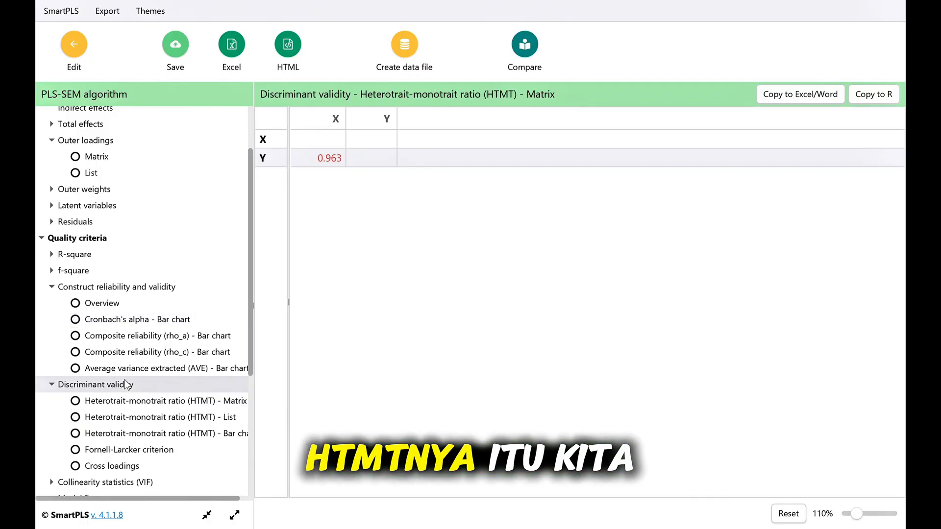
Step: Examine the outer model collinearity statistics (VIF) for all X and Y indicators, checking for high values
scroll(127, 385, down, 3)
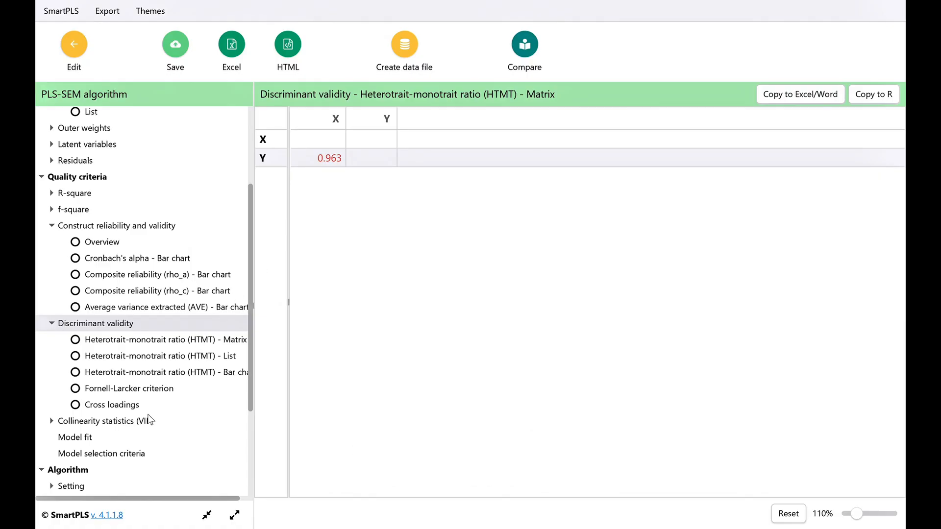
scroll(147, 418, down, 1)
scroll(150, 419, up, 3)
scroll(148, 417, down, 3)
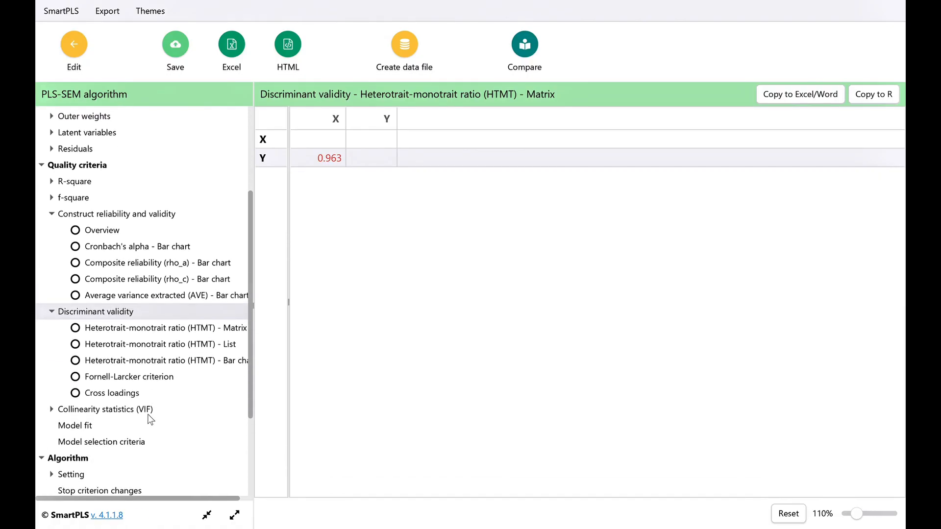
click(141, 410)
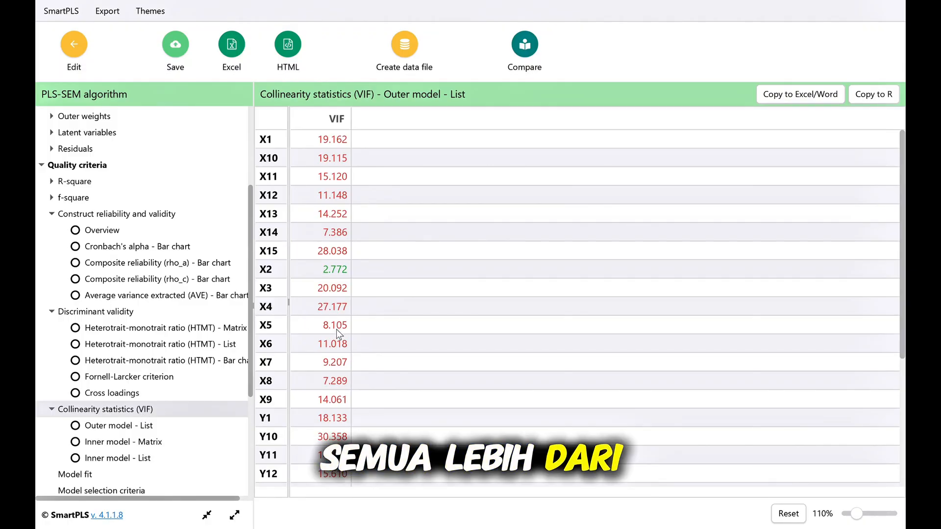
scroll(336, 329, down, 3)
scroll(337, 333, down, 2)
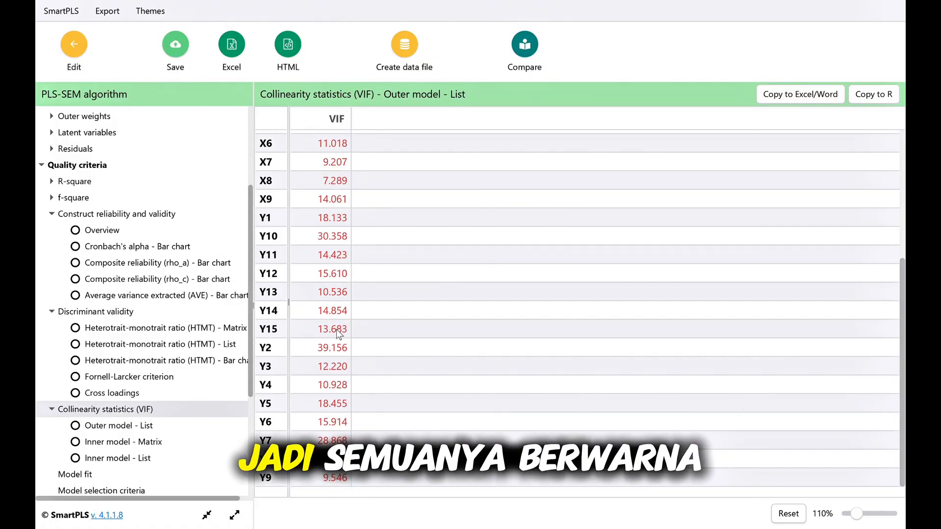
scroll(336, 330, up, 5)
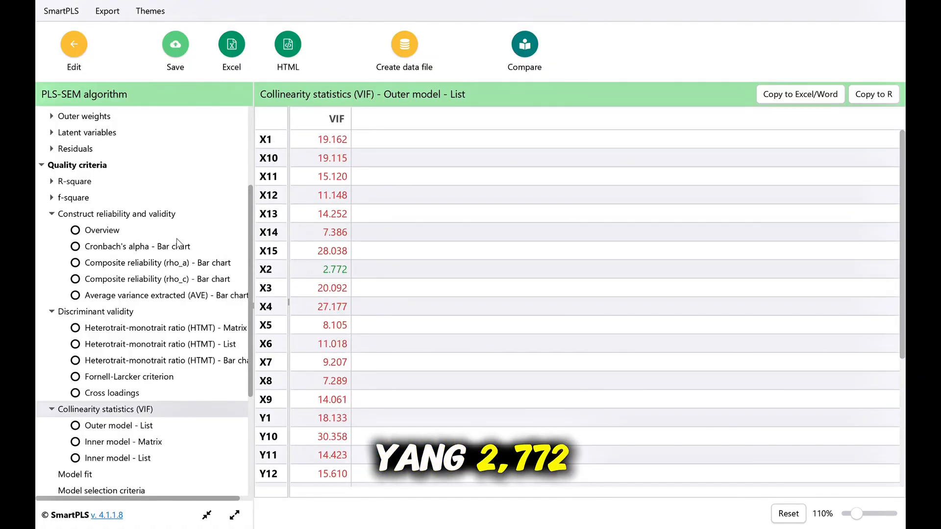
Step: Return to the model and run standard bootstrapping with 5000 subsamples, percentile bootstrap and a two-tailed test at 0.05 significance
click(75, 46)
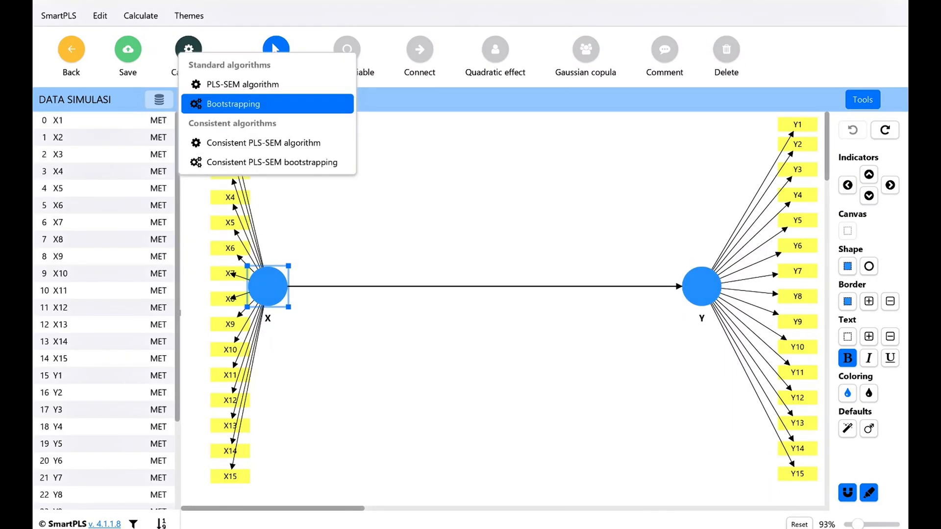
click(234, 103)
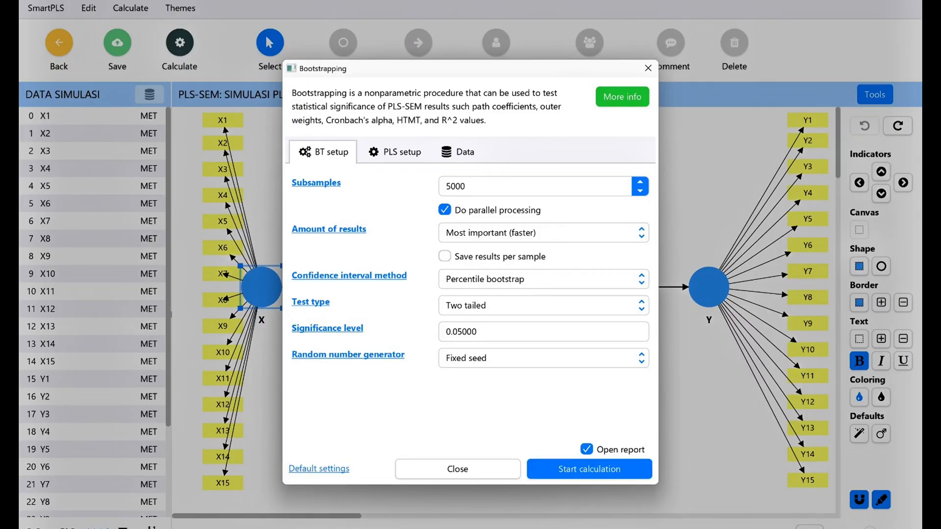
click(565, 469)
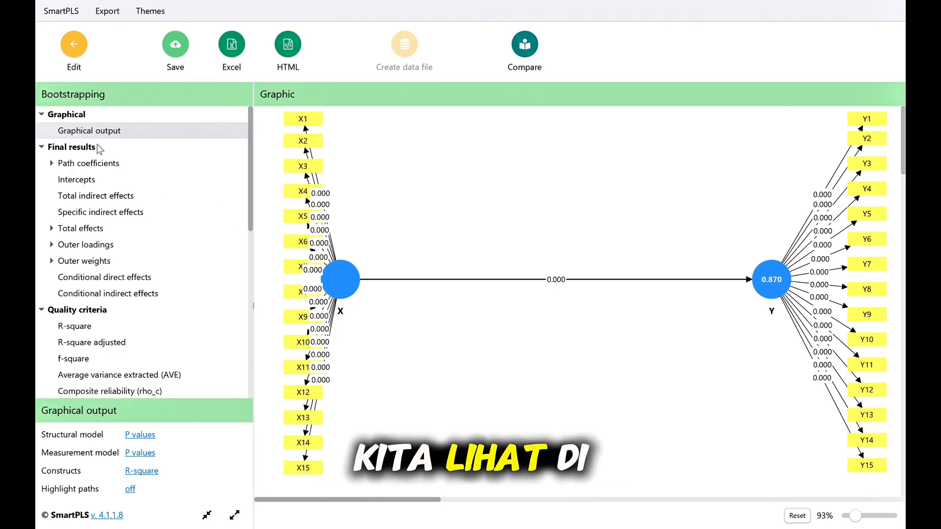
Step: Review the total effects of X on Y in the bootstrapping report, checking the mean, STDEV, T statistics and p values
click(87, 229)
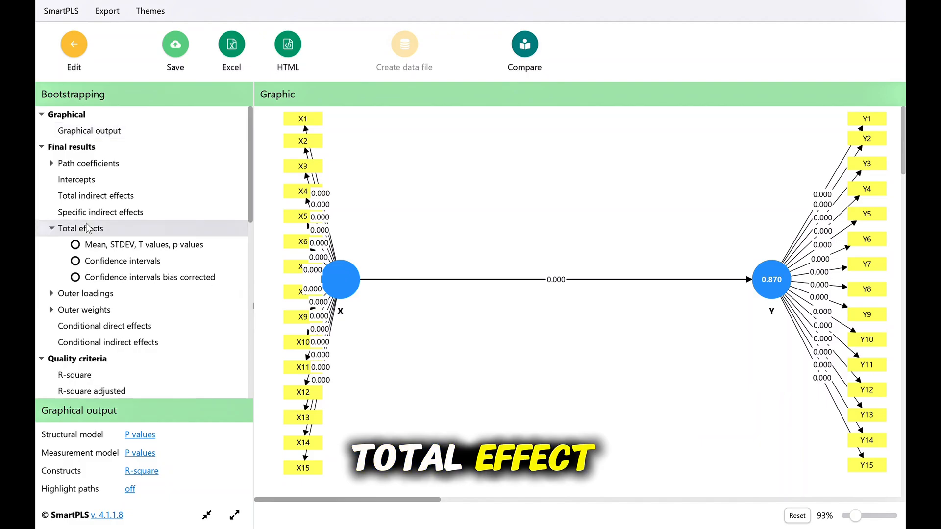
click(110, 241)
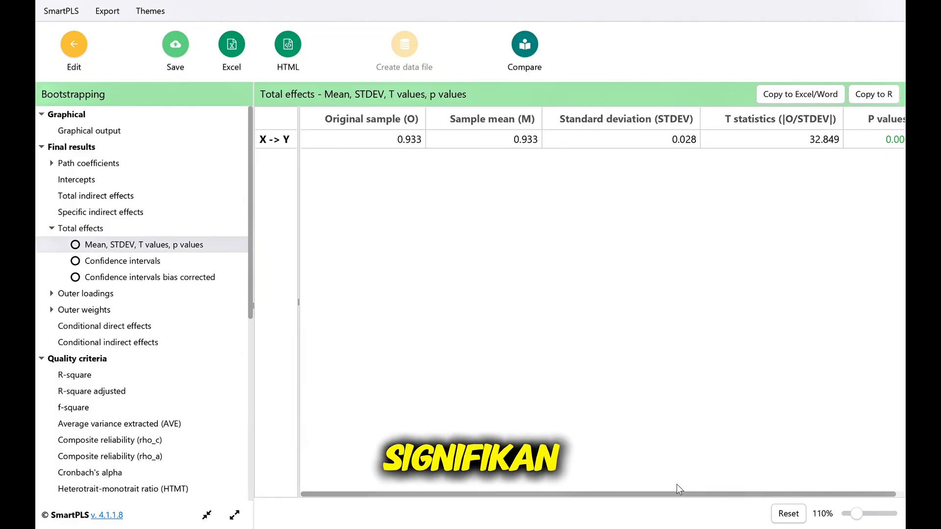
drag(676, 494, 710, 493)
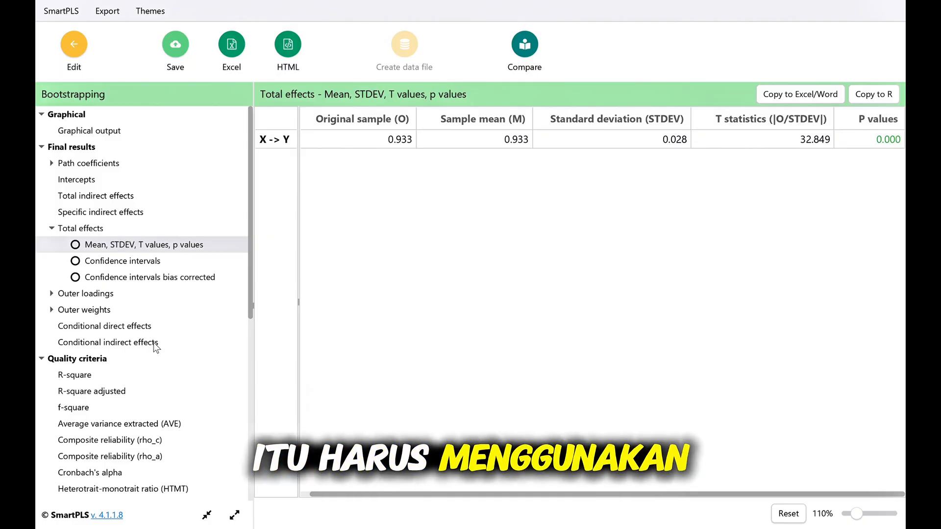
scroll(156, 346, down, 5)
scroll(155, 347, down, 3)
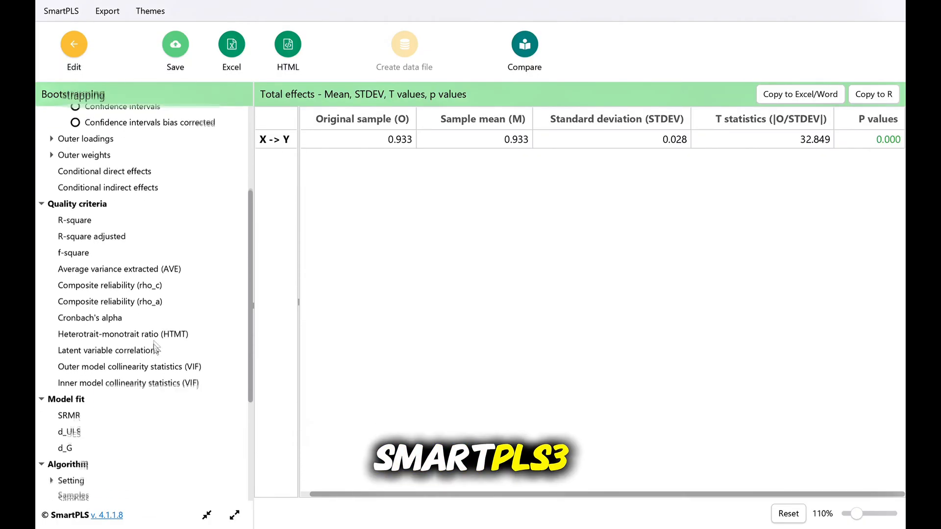